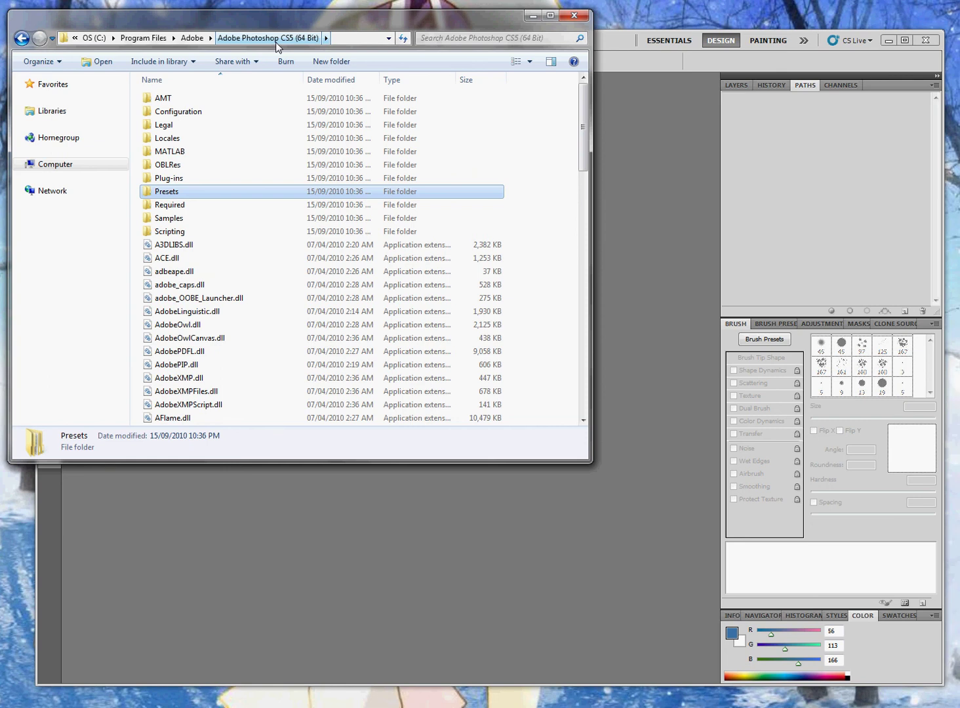
Browse Photoshop CS5's Presets > Scripts folder in Explorer, then bring Photoshop forward.
{"action": "double_click", "coordinate": [167, 192]}
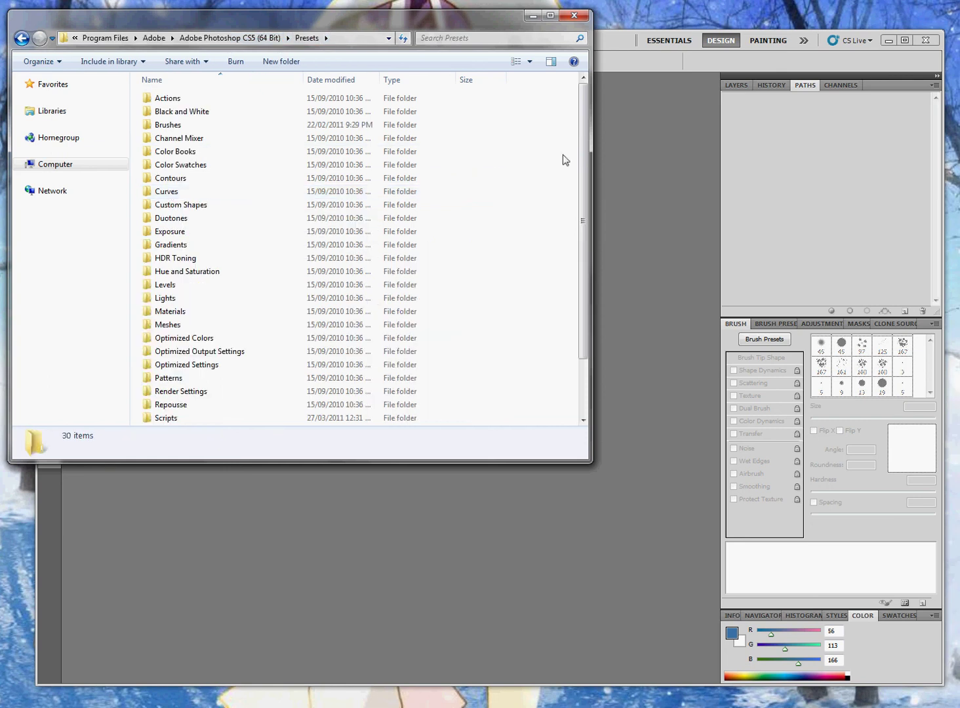
{"action": "left_click_drag", "start_coordinate": [583, 157], "coordinate": [585, 218]}
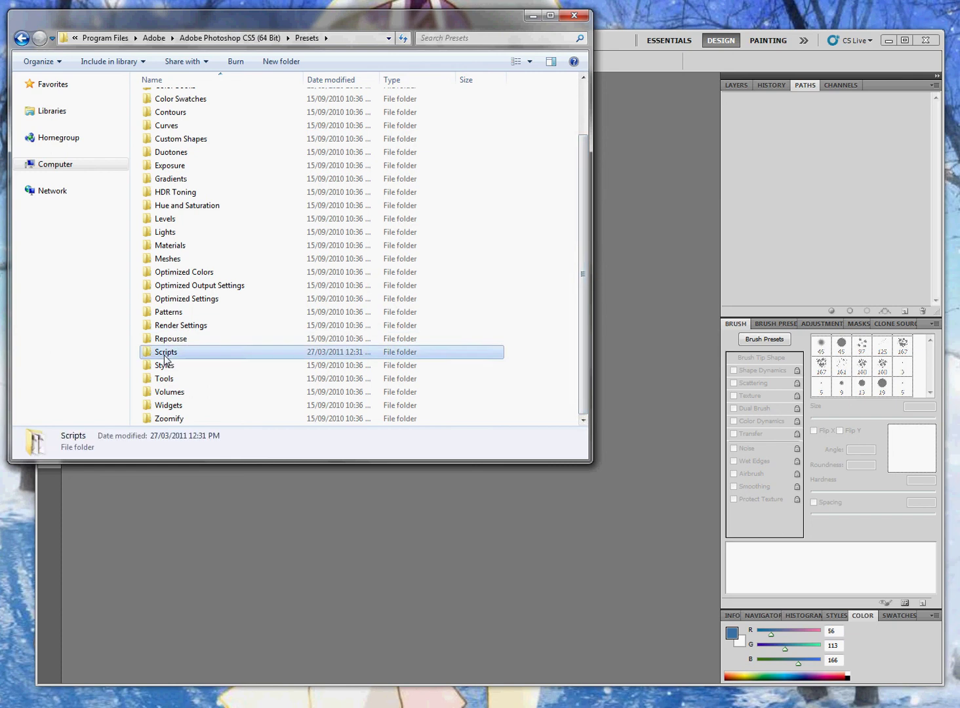
{"action": "double_click", "coordinate": [166, 353]}
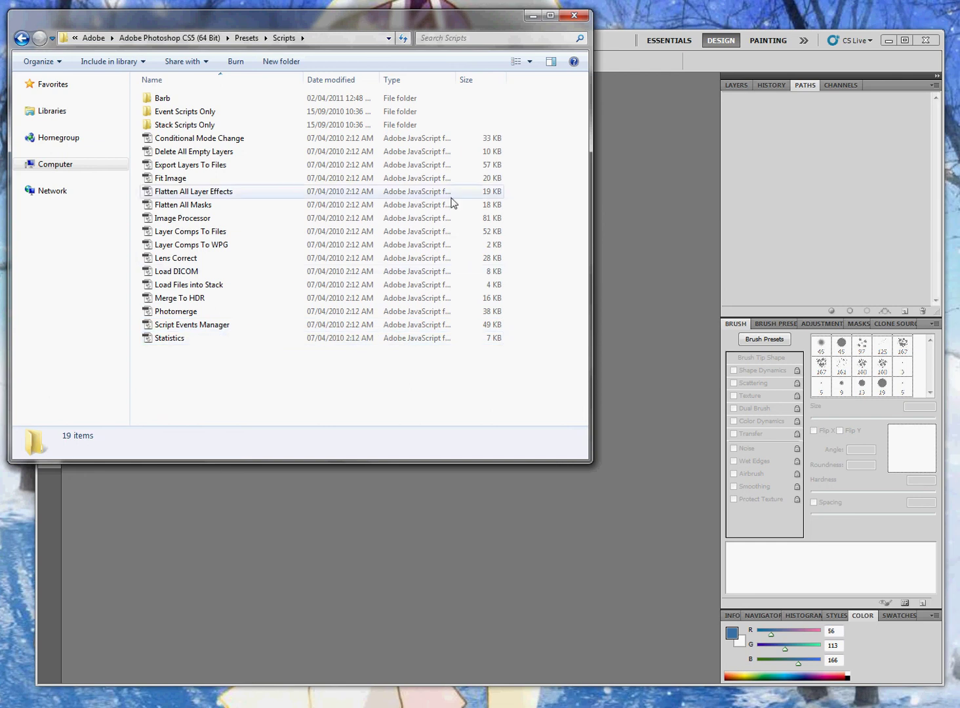
{"action": "left_click", "coordinate": [614, 43]}
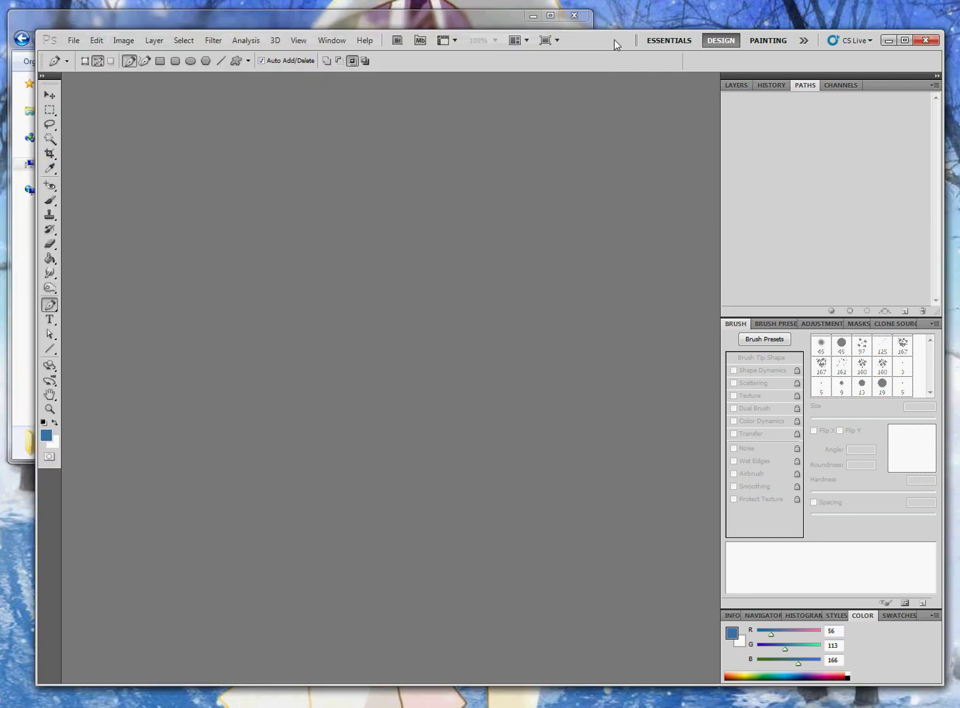
Confirm File > Scripts lists VectorSymmetry and LineCreator, then reopen the File menu.
{"action": "left_click", "coordinate": [73, 40]}
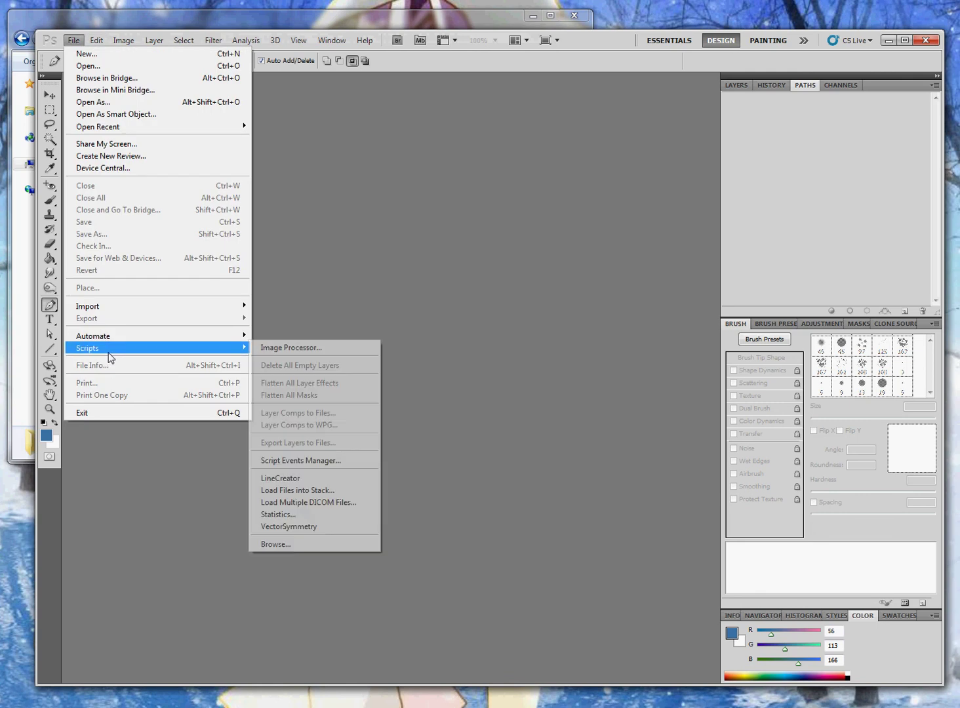
{"action": "mouse_move", "coordinate": [87, 348]}
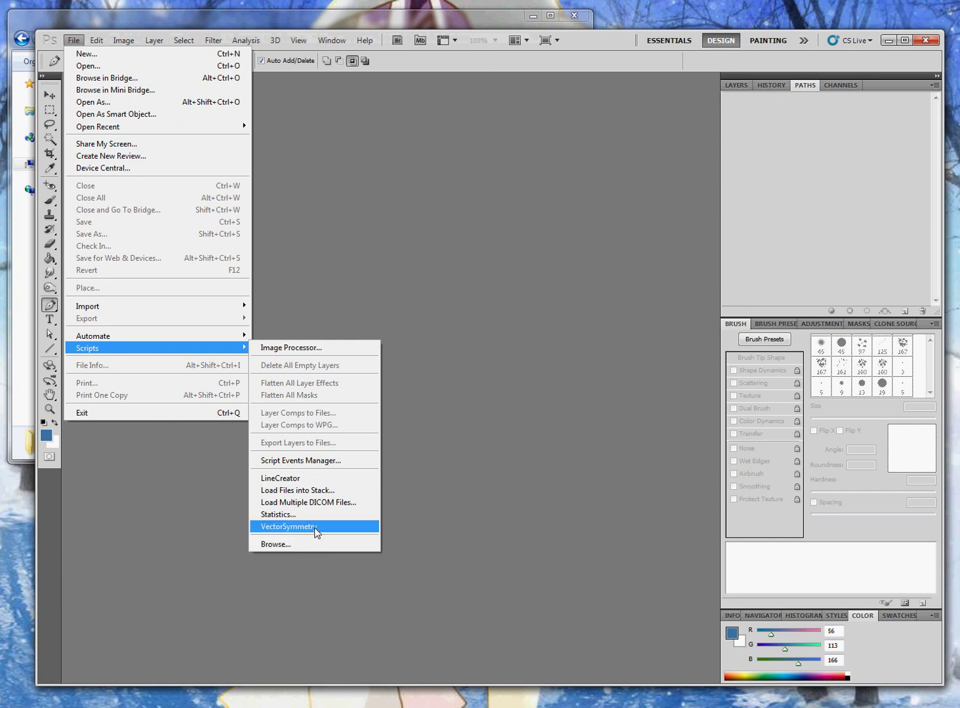
{"action": "left_click", "coordinate": [618, 41]}
{"action": "left_click", "coordinate": [74, 41]}
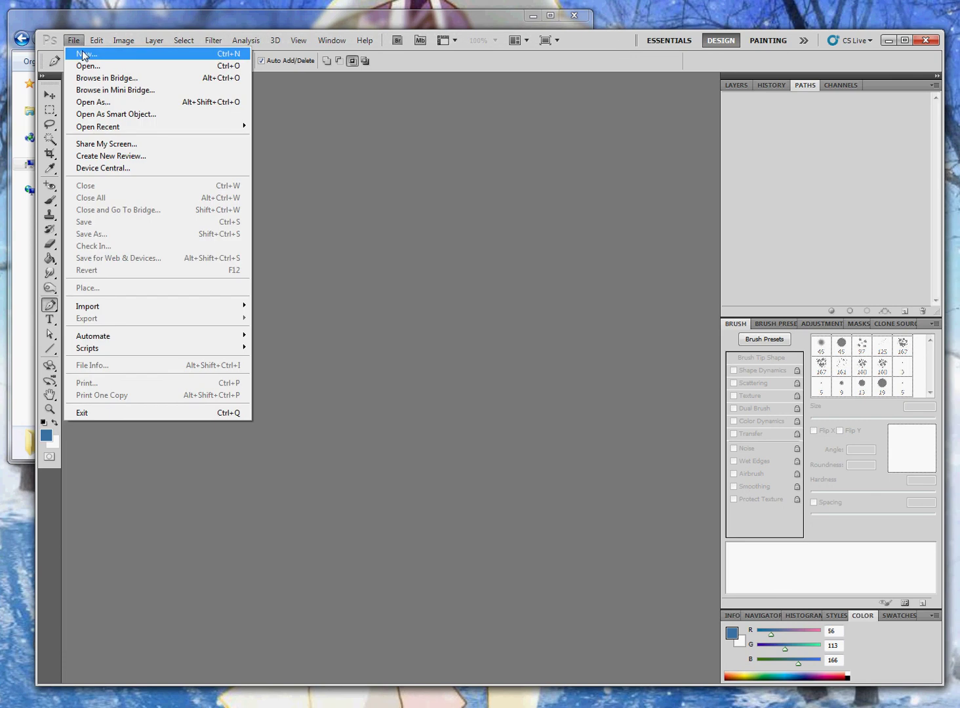
Create a 2000×2000 px document and pen-draw a winding open path ending in a straight tail.
{"action": "left_click", "coordinate": [84, 54]}
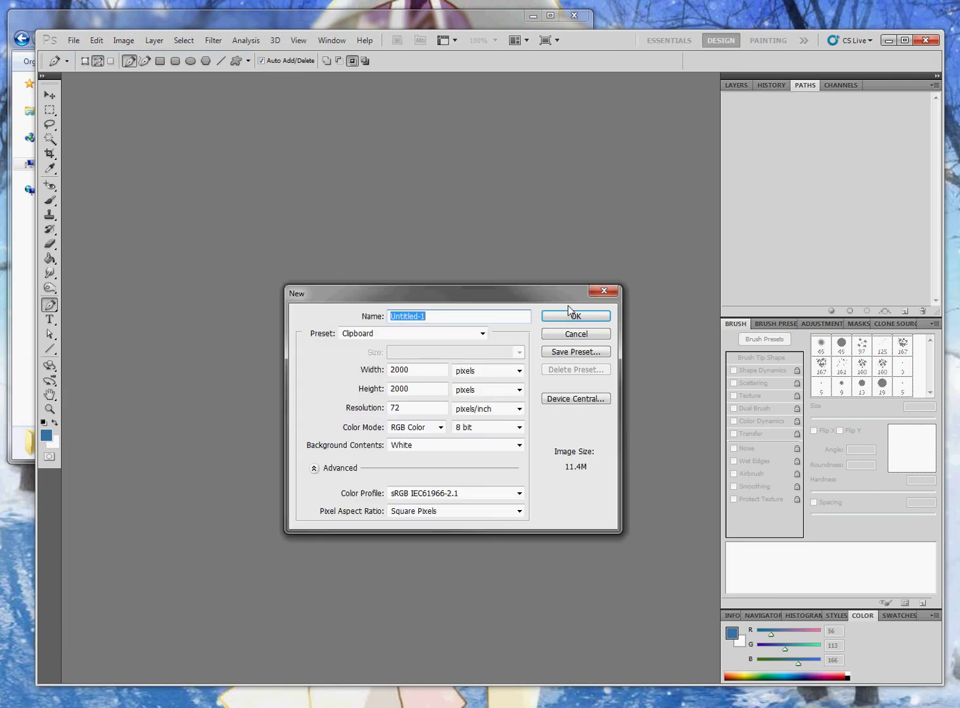
{"action": "left_click", "coordinate": [575, 317]}
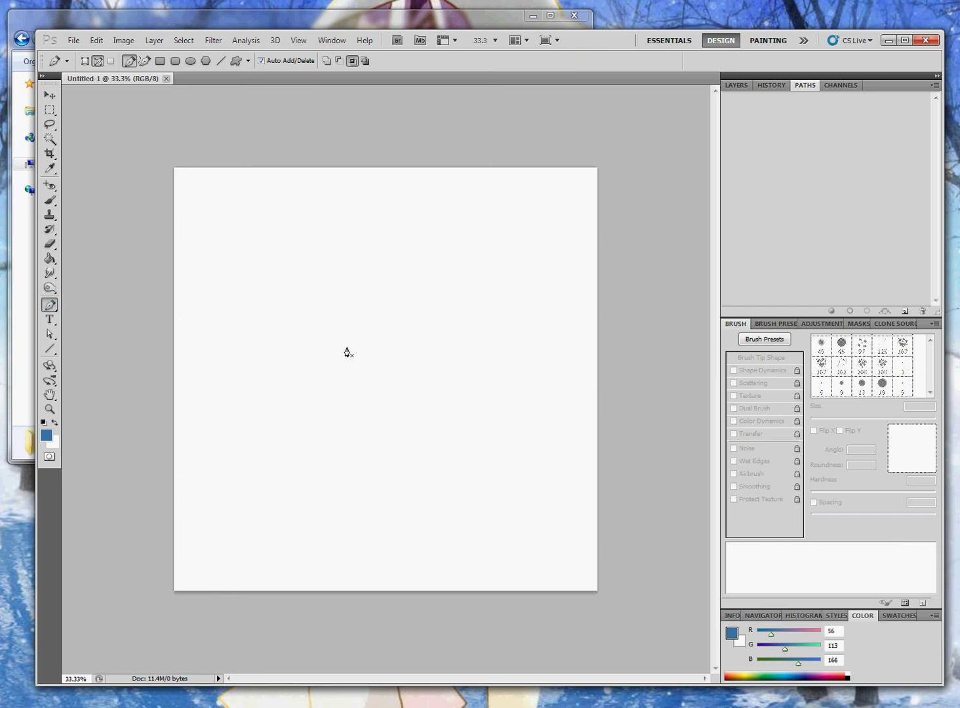
{"action": "left_click_drag", "start_coordinate": [343, 362], "coordinate": [347, 331]}
{"action": "left_click_drag", "start_coordinate": [427, 309], "coordinate": [448, 355]}
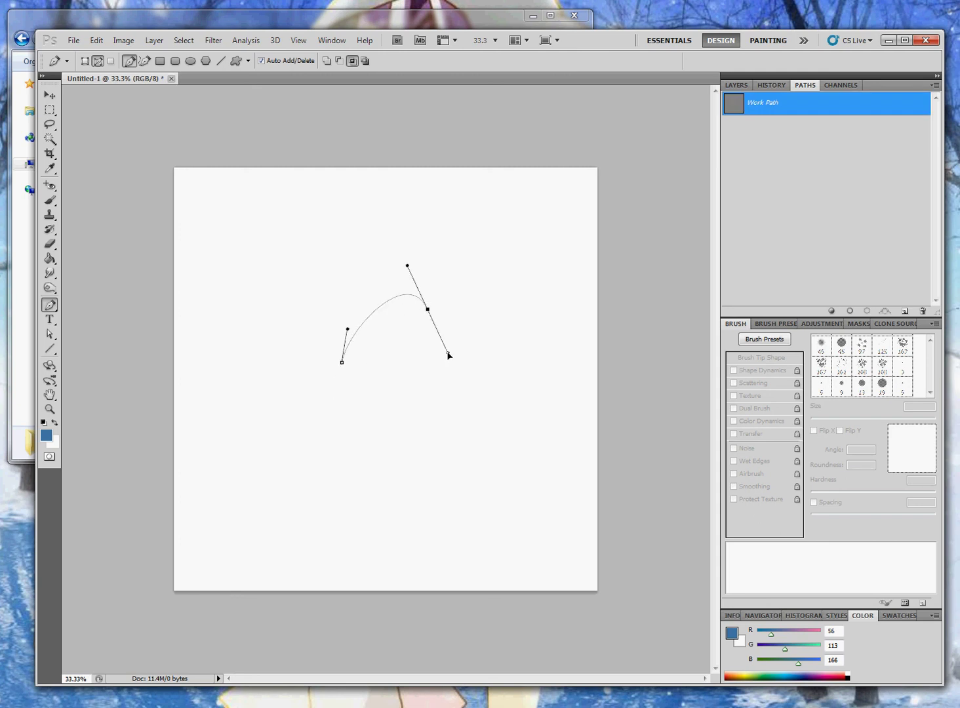
{"action": "left_click_drag", "start_coordinate": [376, 421], "coordinate": [391, 467]}
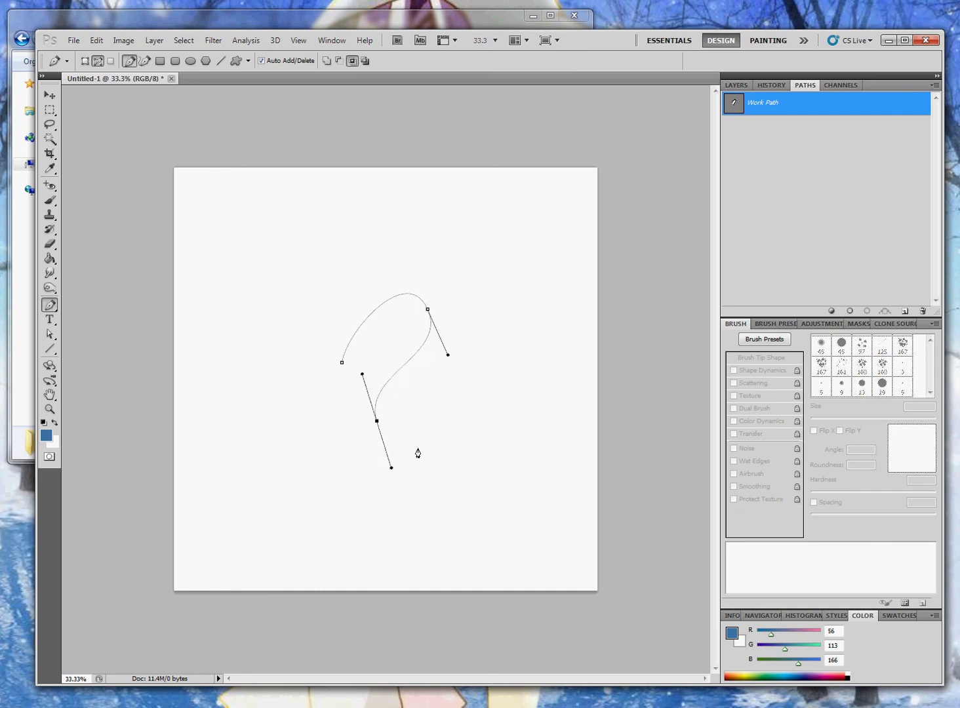
{"action": "left_click_drag", "start_coordinate": [415, 425], "coordinate": [423, 412]}
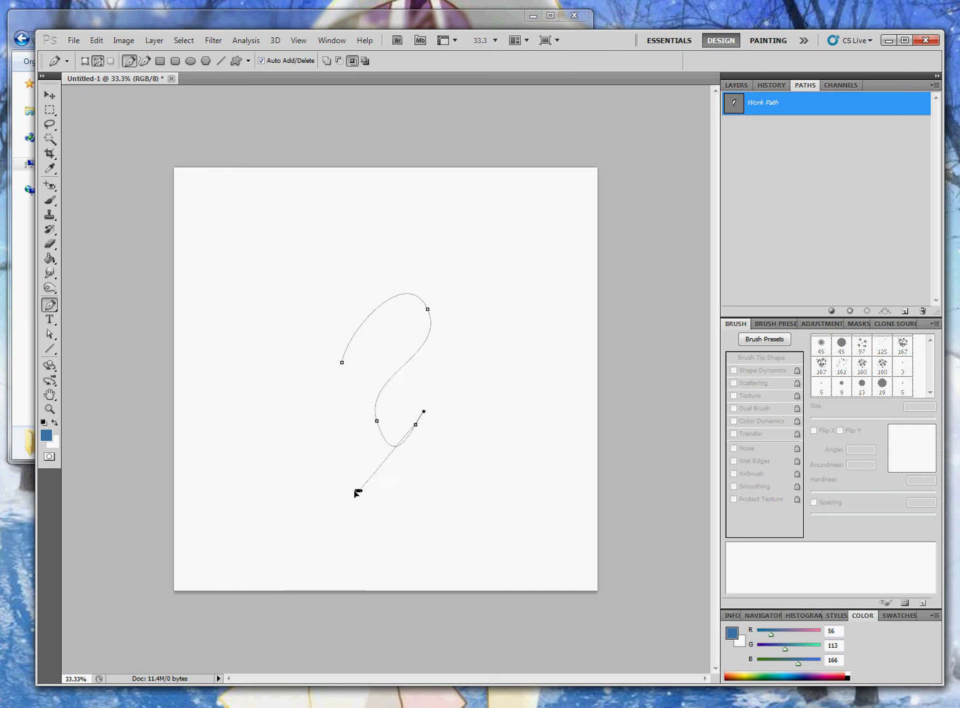
{"action": "left_click_drag", "start_coordinate": [359, 491], "coordinate": [321, 494]}
{"action": "left_click_drag", "start_coordinate": [404, 540], "coordinate": [403, 545]}
{"action": "left_click", "coordinate": [472, 414]}
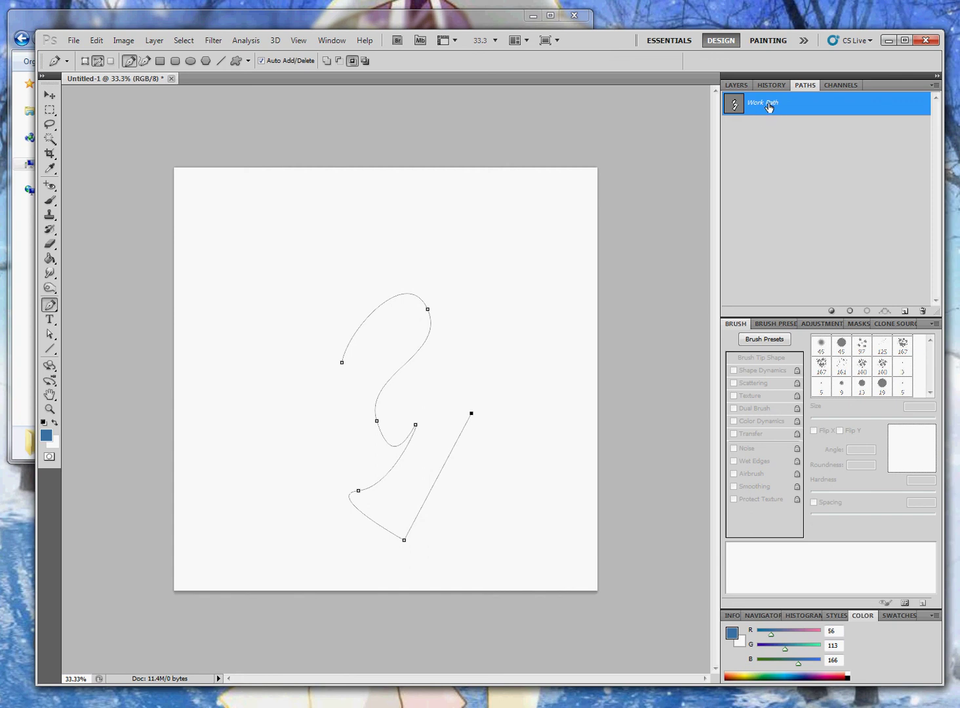
Name the Work Path 'my path' in the Save Path dialog.
{"action": "double_click", "coordinate": [769, 105]}
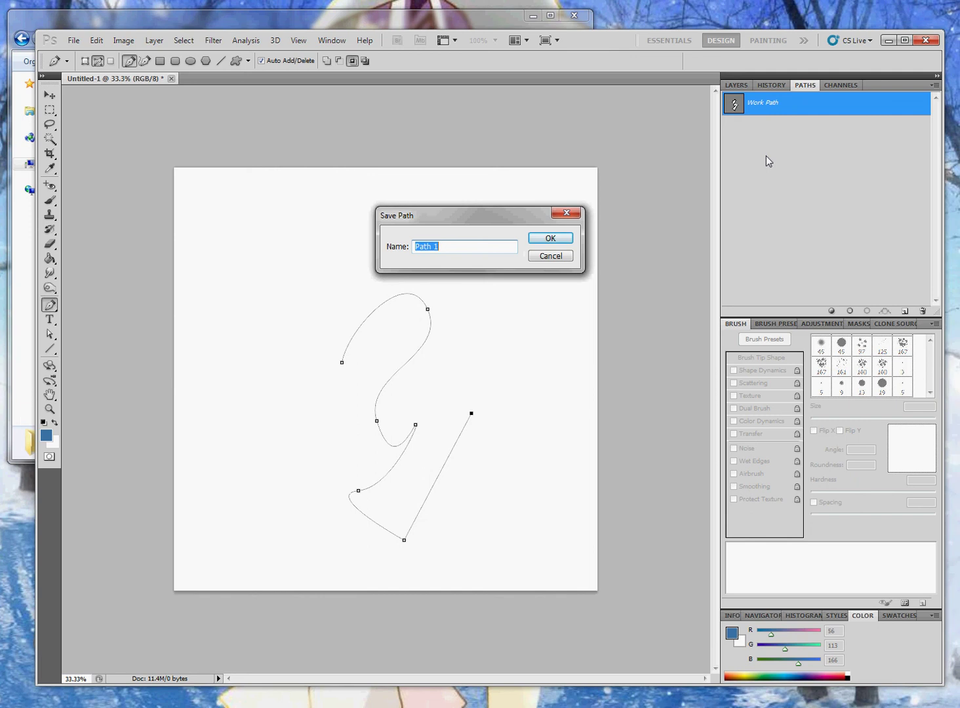
{"action": "type", "text": "my path"}
{"action": "left_click", "coordinate": [551, 239]}
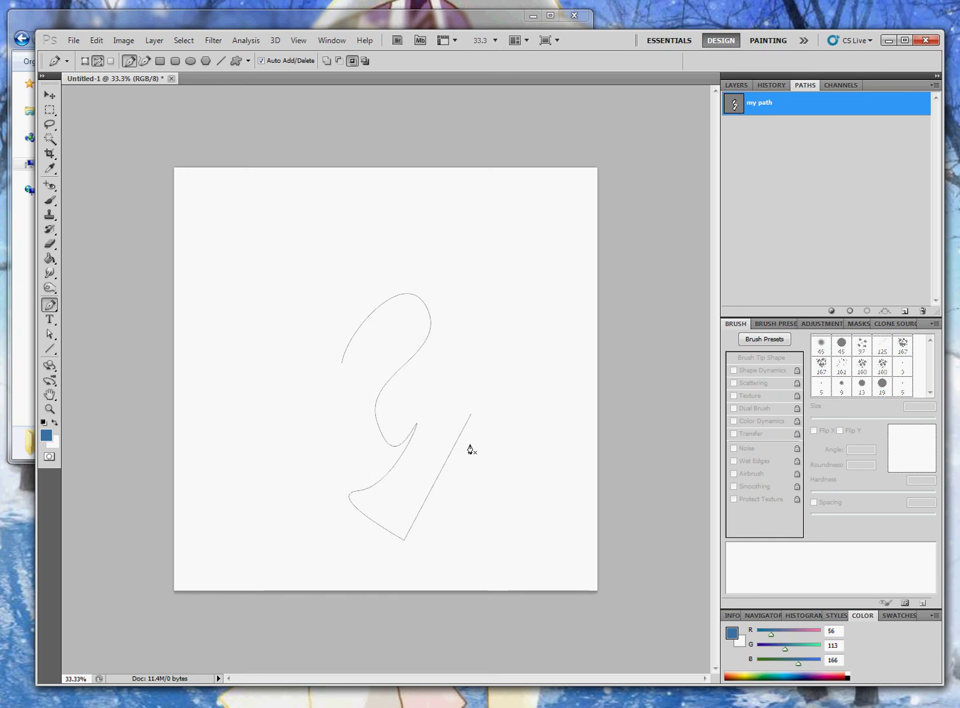
Place a single anchor inside the upper curve, then reselect 'my path'.
{"action": "left_click", "coordinate": [377, 348]}
{"action": "left_click", "coordinate": [747, 142]}
{"action": "left_click", "coordinate": [758, 103]}
Run VectorSymmetry on 'my path' with 5-point Rotation, producing symmetry script result 1.
{"action": "left_click", "coordinate": [73, 41]}
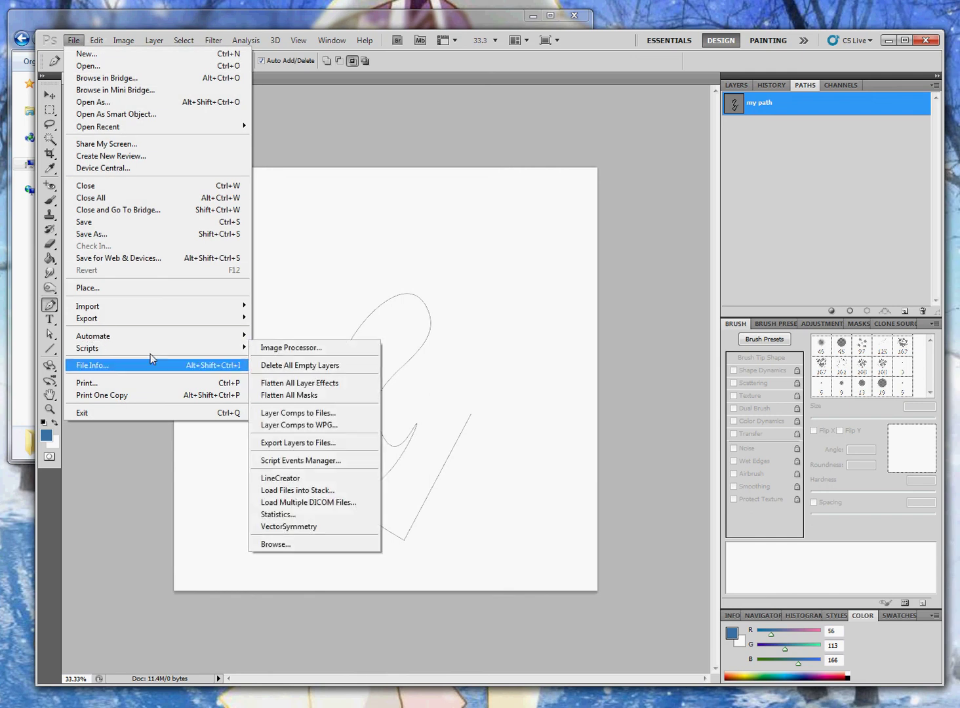
{"action": "mouse_move", "coordinate": [87, 348]}
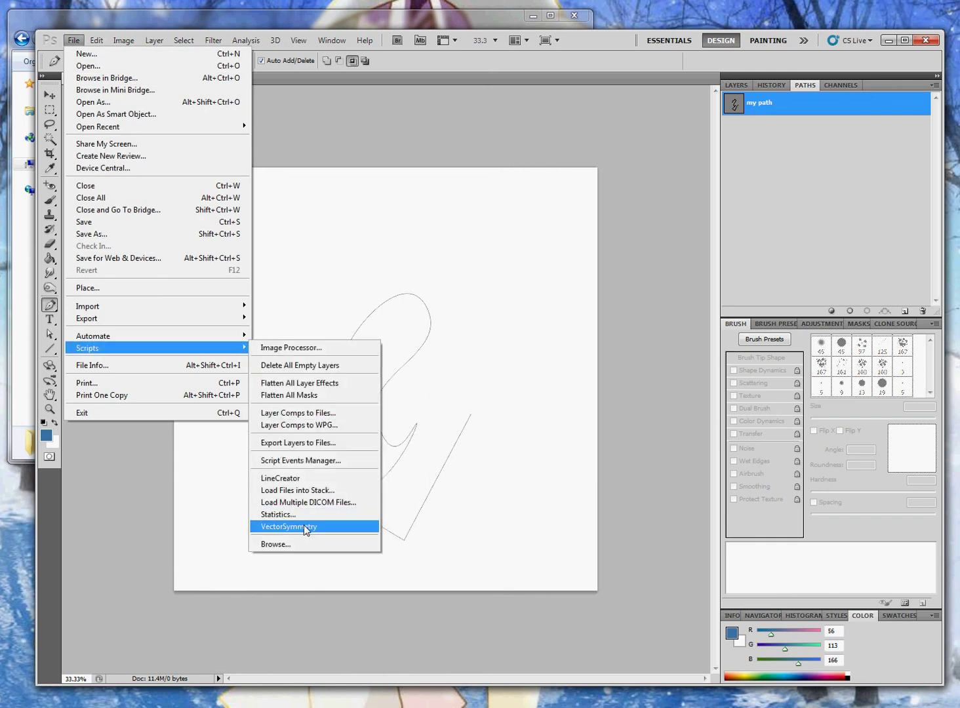
{"action": "left_click", "coordinate": [306, 530]}
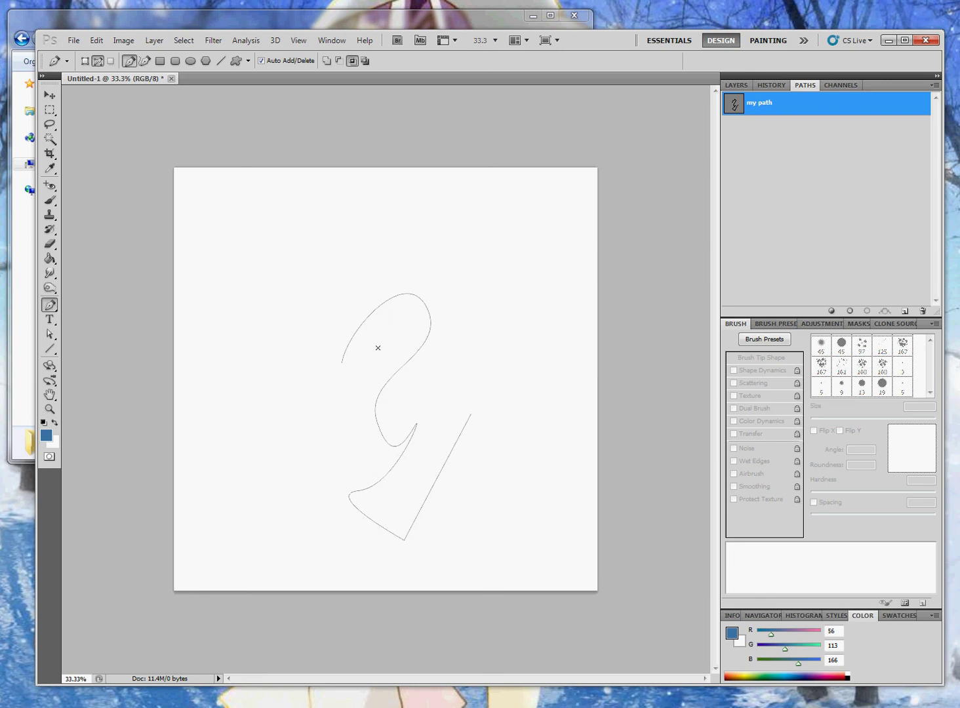
{"action": "left_click_drag", "start_coordinate": [230, 141], "coordinate": [274, 135]}
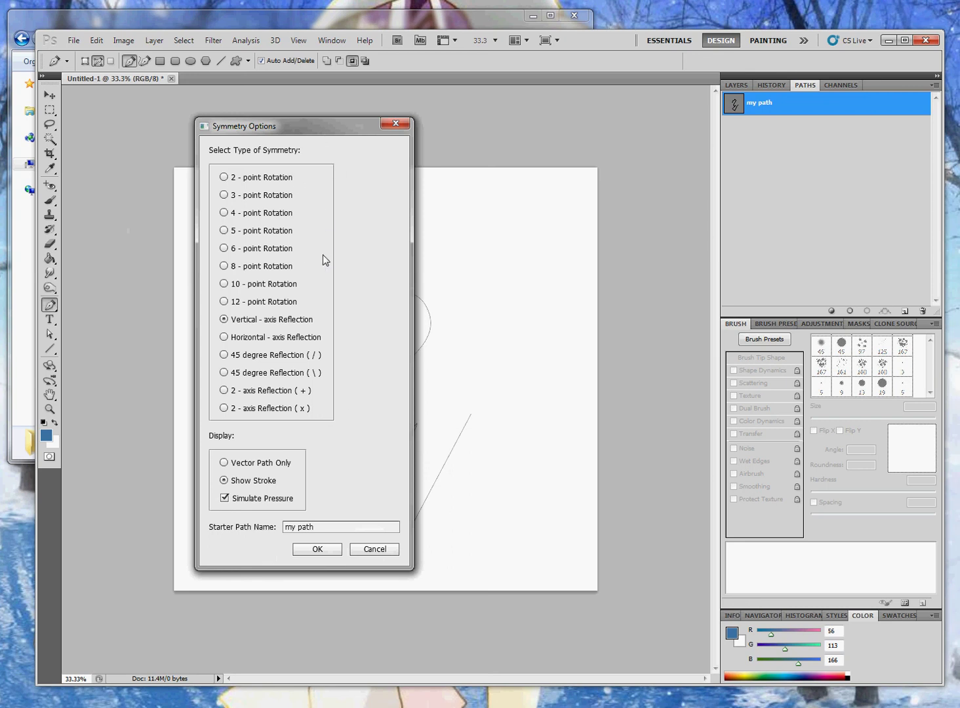
{"action": "left_click", "coordinate": [224, 230]}
{"action": "left_click", "coordinate": [317, 549]}
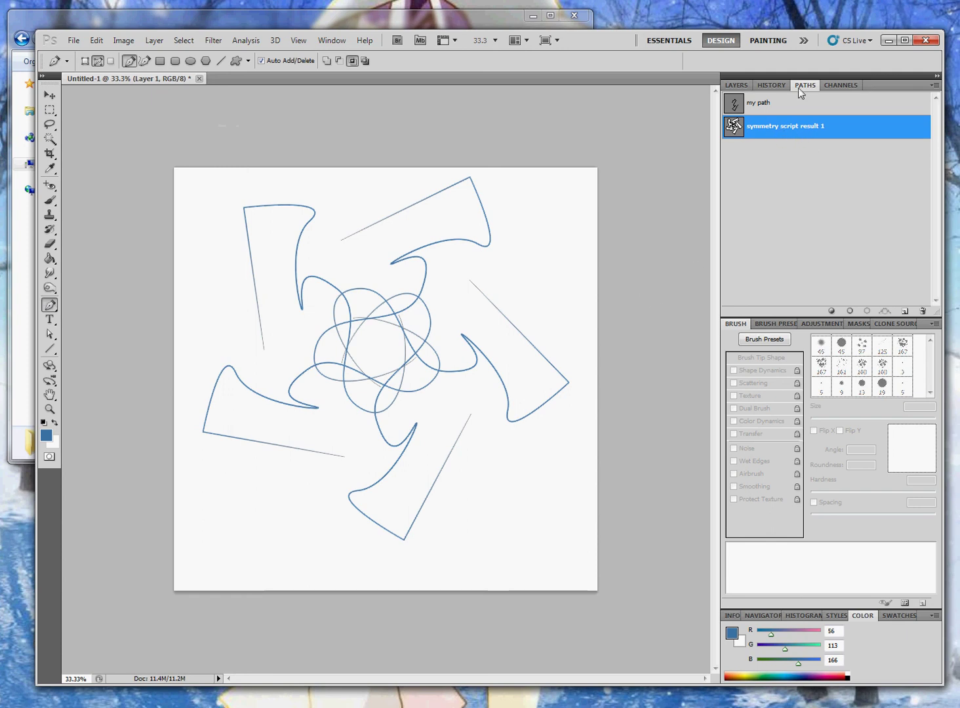
Toggle Layer 1's visibility off and on to inspect its blue strokes.
{"action": "left_click", "coordinate": [758, 146]}
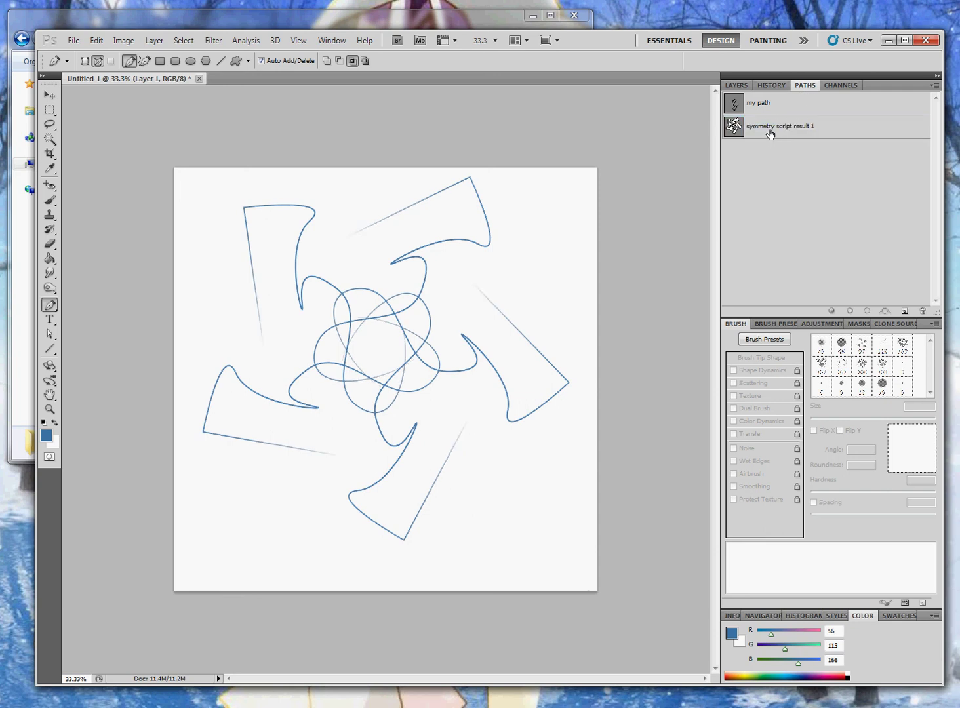
{"action": "left_click", "coordinate": [769, 128]}
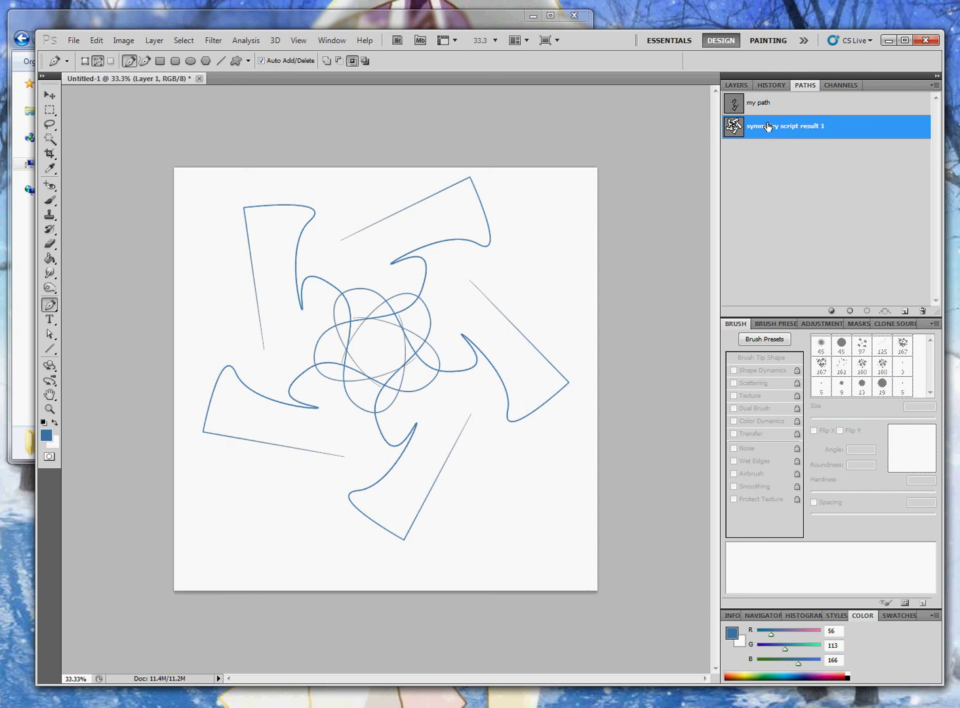
{"action": "left_click", "coordinate": [737, 84]}
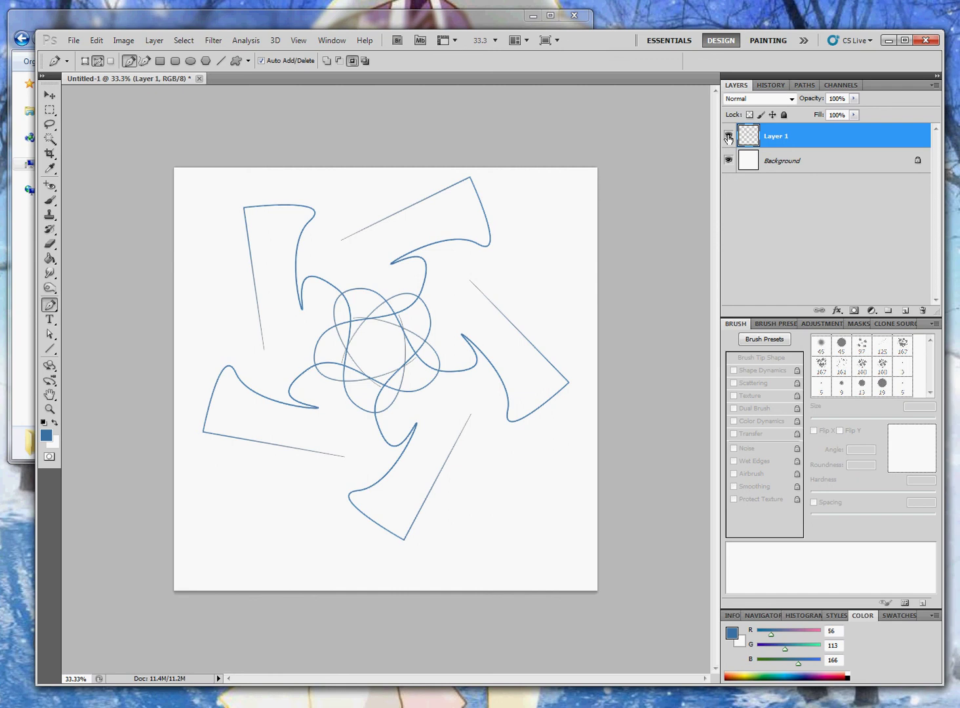
{"action": "left_click", "coordinate": [729, 136]}
{"action": "left_click", "coordinate": [804, 85]}
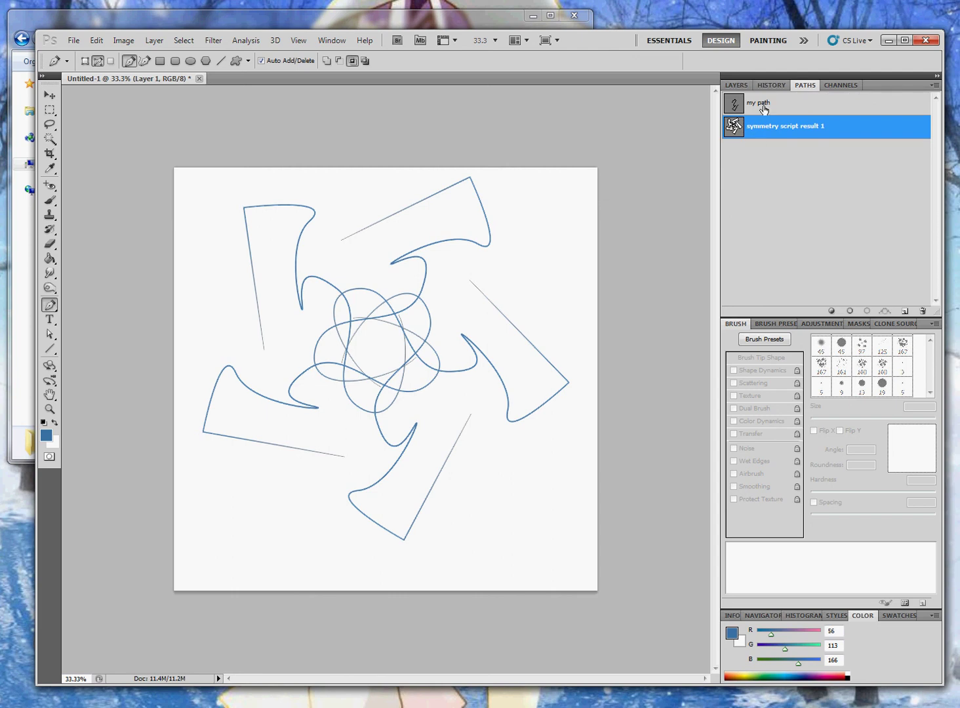
{"action": "left_click", "coordinate": [742, 85]}
{"action": "left_click", "coordinate": [729, 137]}
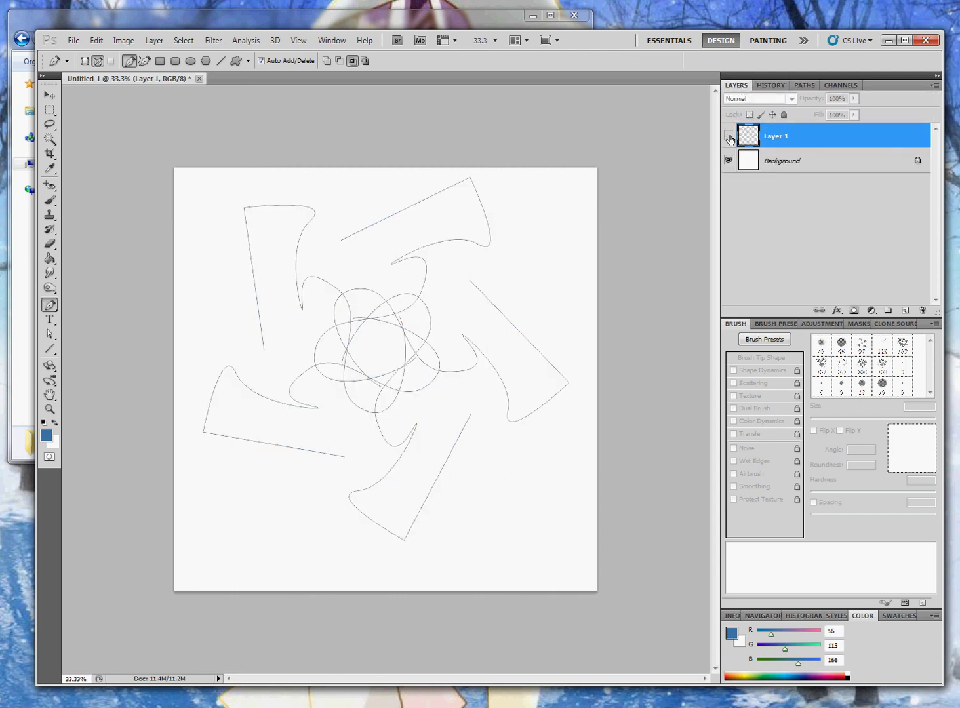
{"action": "left_click", "coordinate": [729, 136]}
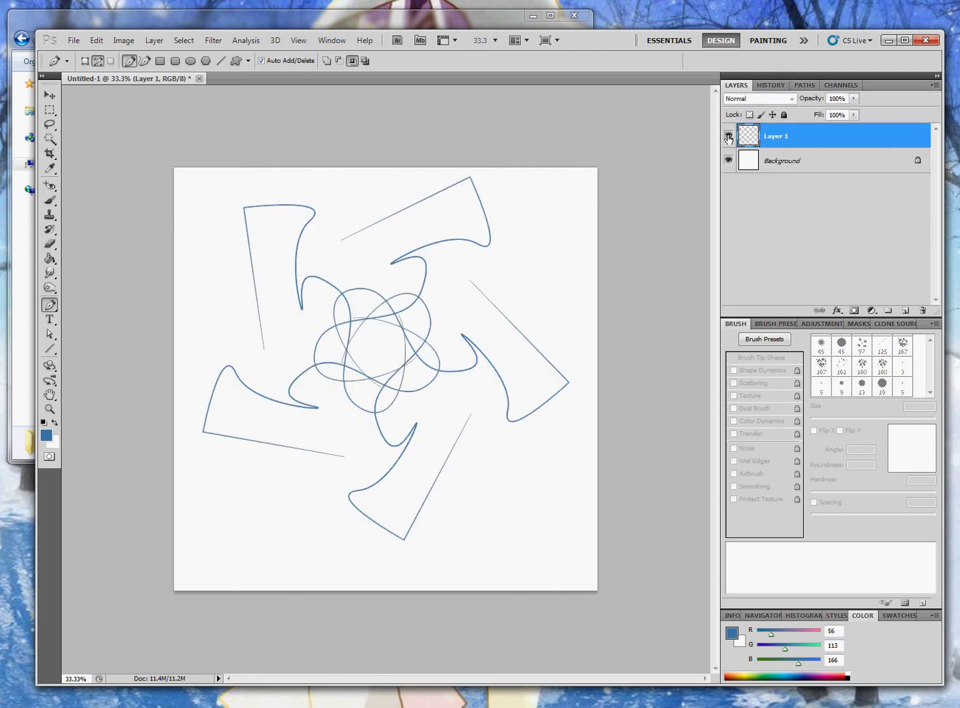
Make 'my path' the active path again in the Paths panel.
{"action": "left_click", "coordinate": [804, 86]}
{"action": "left_click", "coordinate": [765, 103]}
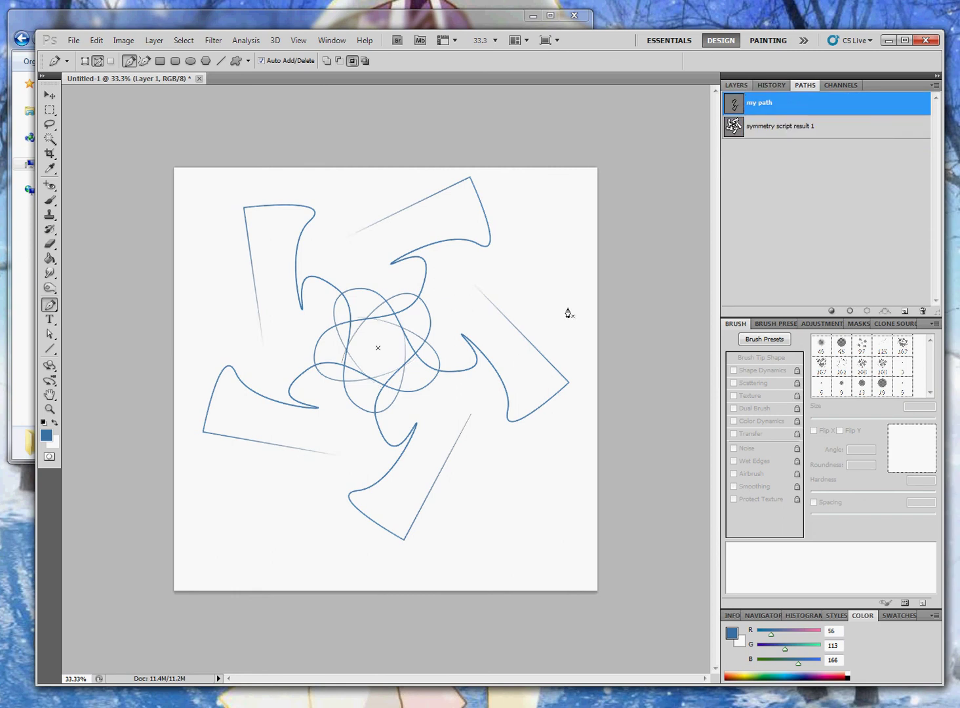
{"action": "left_click", "coordinate": [739, 86]}
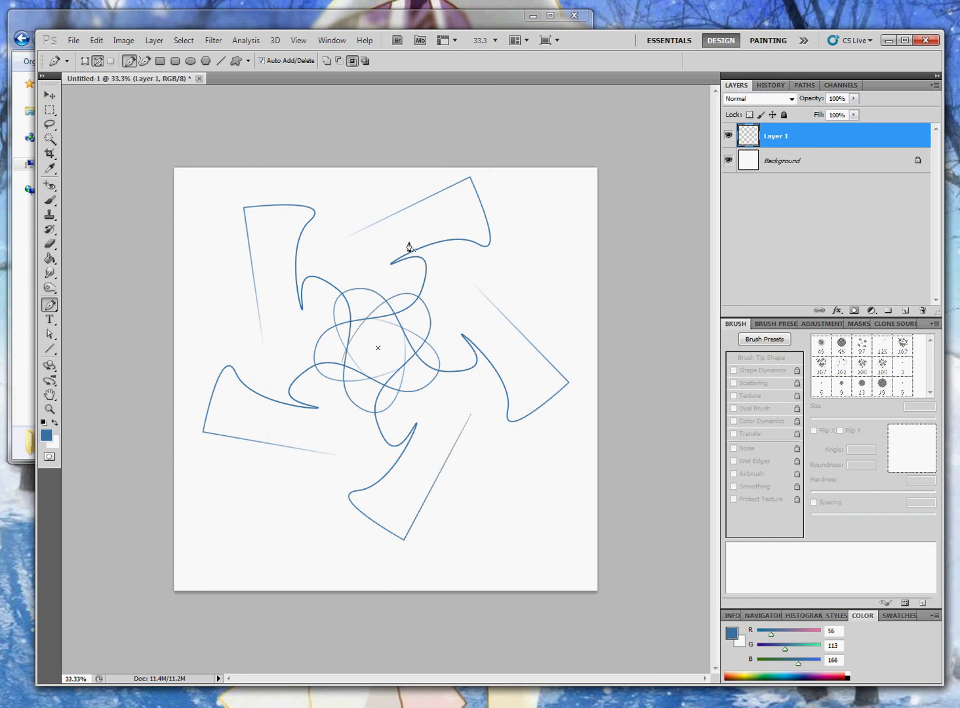
Switch to the Direct Selection Tool and marquee 'my path' to reveal its anchors.
{"action": "left_click", "coordinate": [805, 85]}
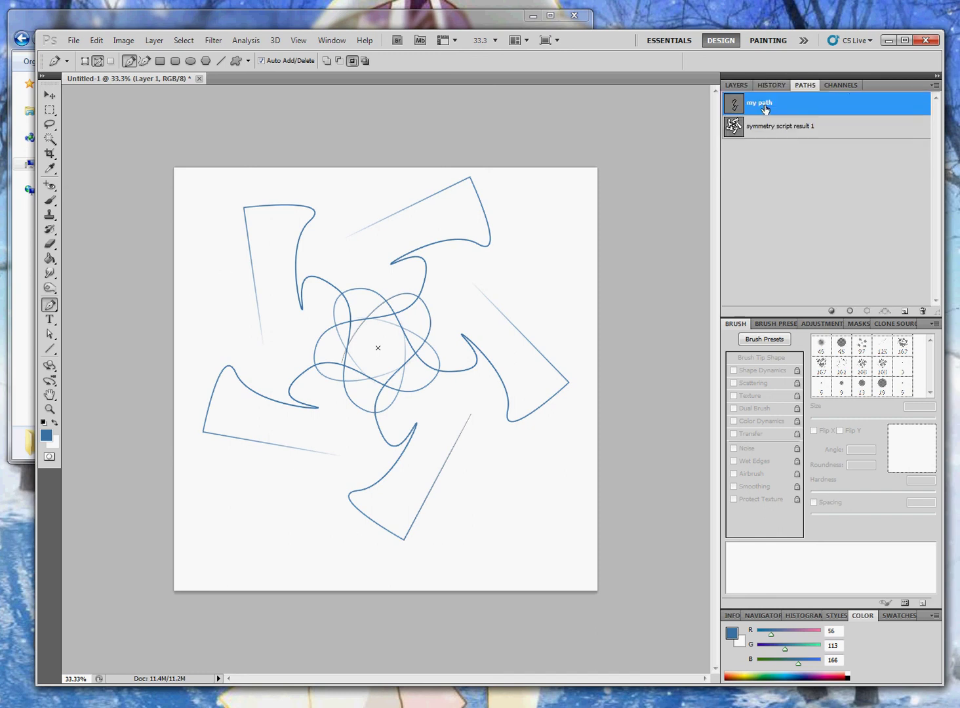
{"action": "left_click", "coordinate": [49, 334]}
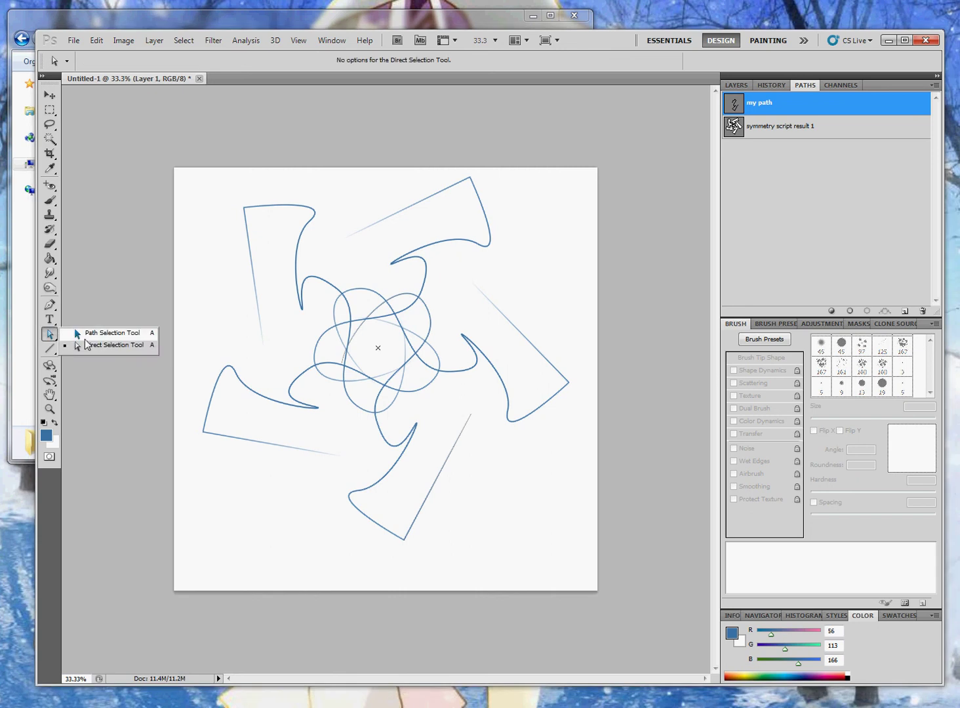
{"action": "left_click", "coordinate": [88, 344]}
{"action": "left_click_drag", "start_coordinate": [203, 133], "coordinate": [593, 504]}
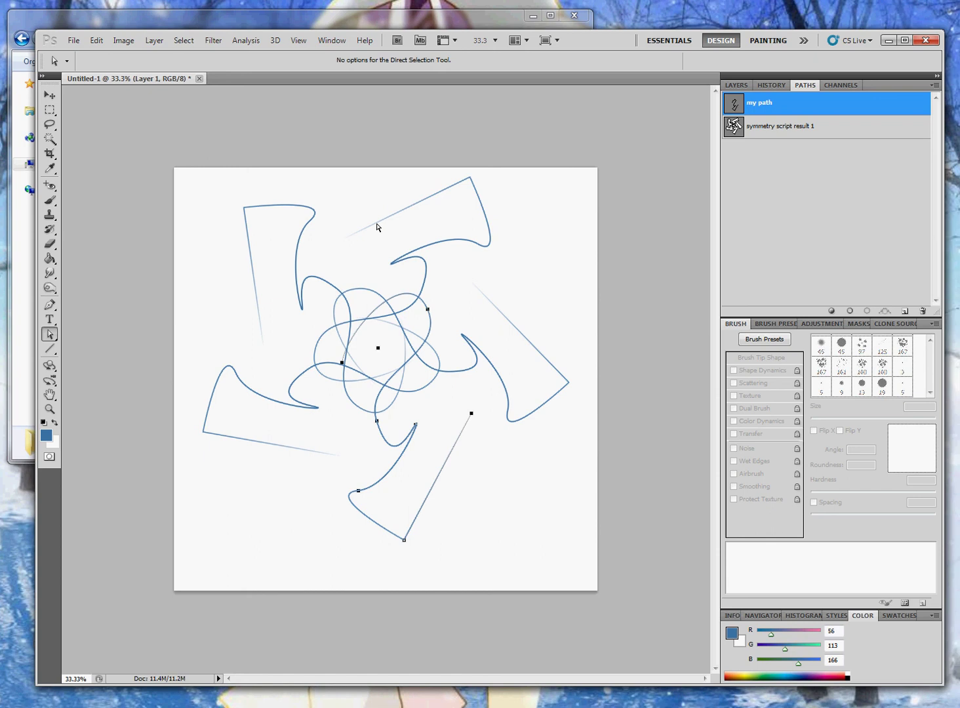
Drag the tail's end point up and the bottom anchor up-right.
{"action": "left_click_drag", "start_coordinate": [332, 208], "coordinate": [507, 427]}
{"action": "left_click", "coordinate": [474, 423]}
{"action": "left_click_drag", "start_coordinate": [471, 415], "coordinate": [472, 375]}
{"action": "left_click_drag", "start_coordinate": [405, 542], "coordinate": [464, 513]}
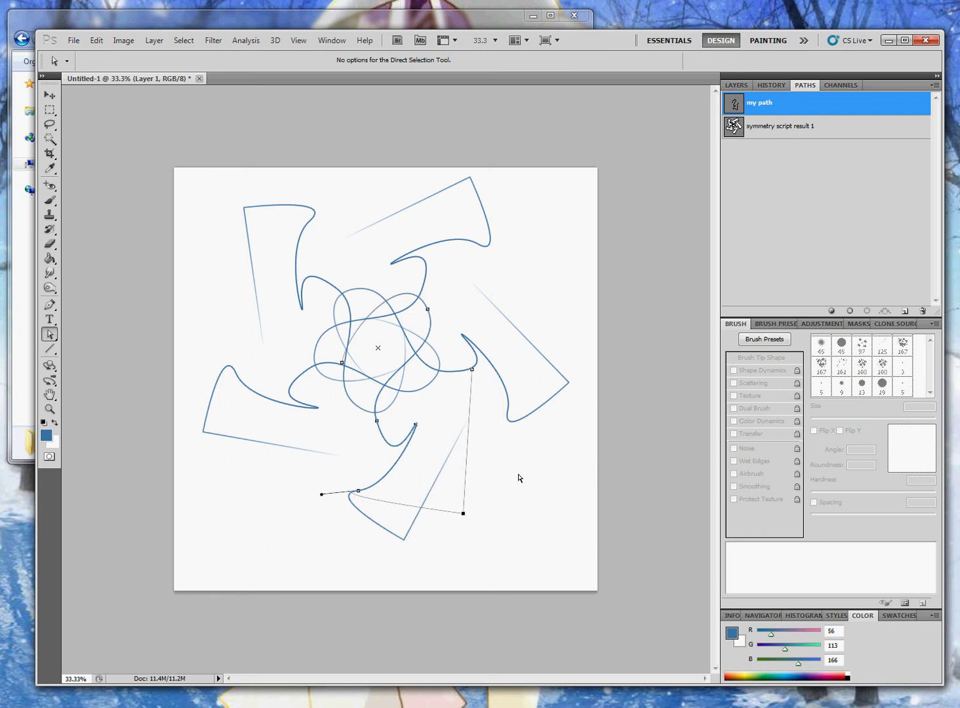
{"action": "left_click", "coordinate": [525, 495]}
Hide Layer 1 and rerun VectorSymmetry with 5-point Rotation on the reshaped path.
{"action": "left_click", "coordinate": [737, 84]}
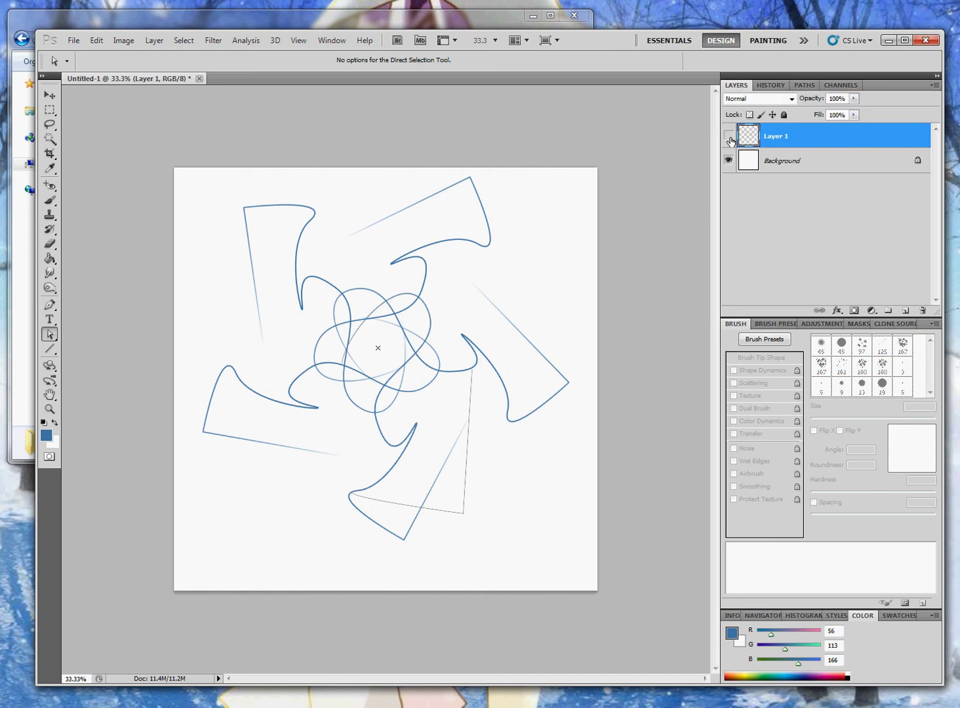
{"action": "left_click", "coordinate": [729, 135]}
{"action": "left_click", "coordinate": [74, 40]}
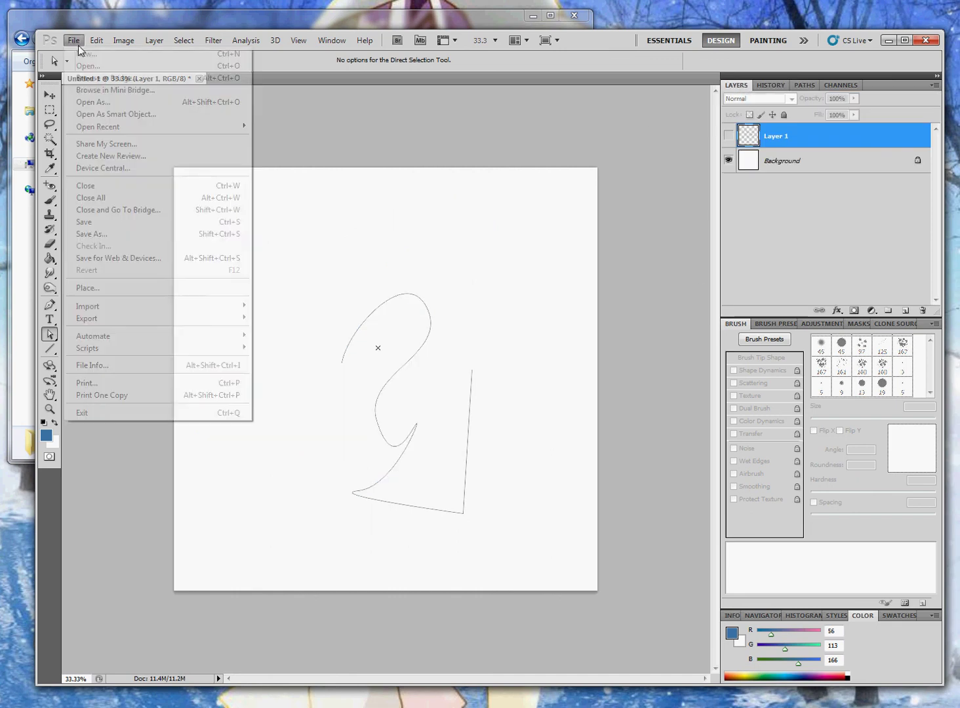
{"action": "mouse_move", "coordinate": [88, 347]}
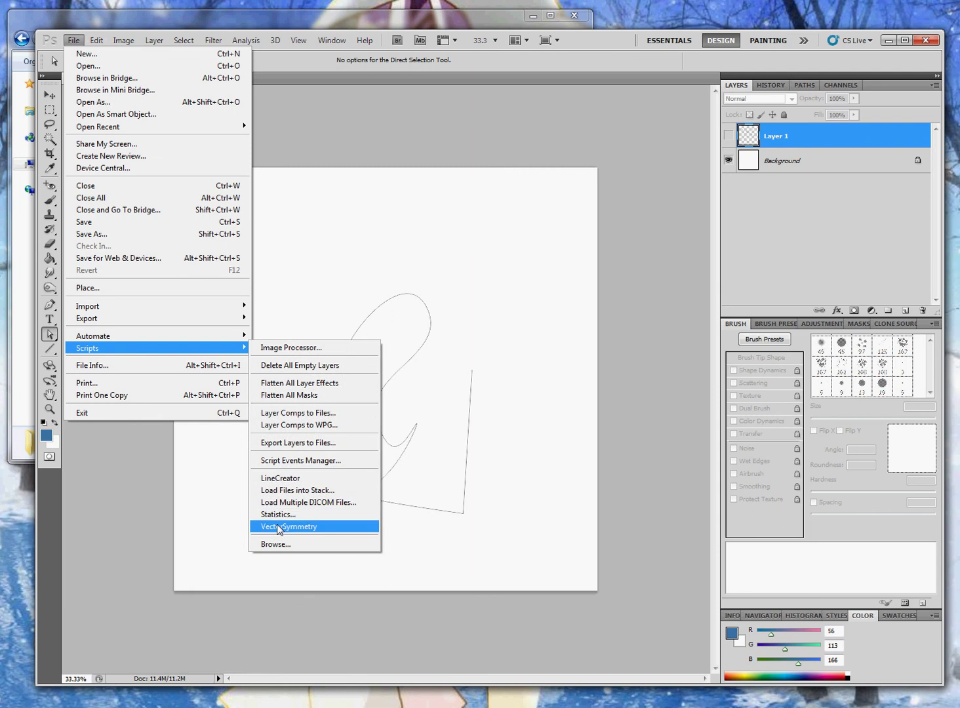
{"action": "left_click", "coordinate": [300, 526]}
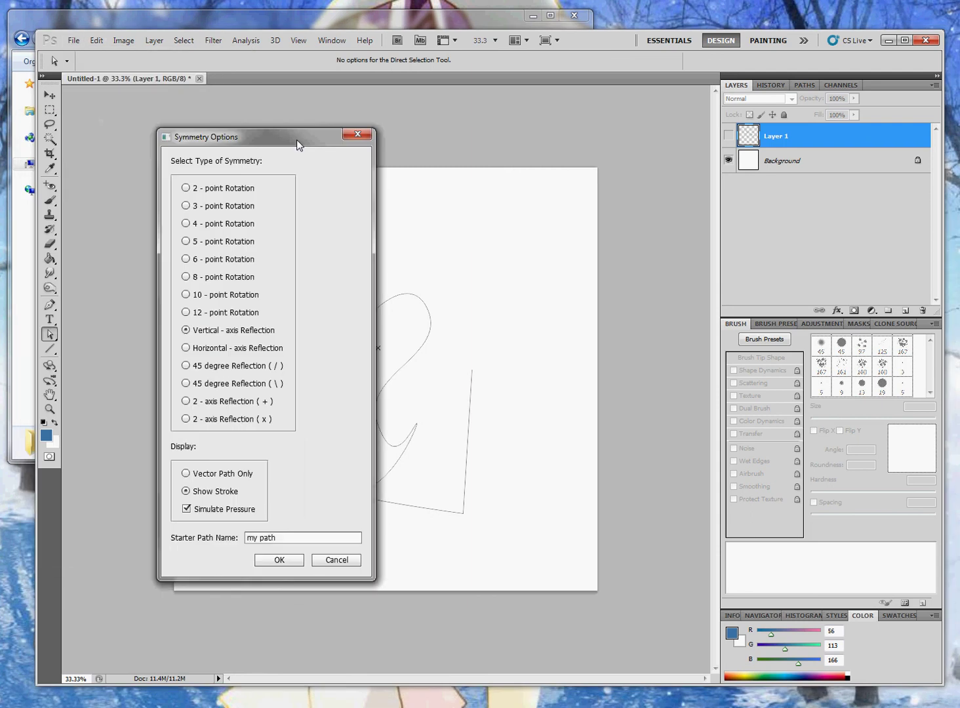
{"action": "left_click", "coordinate": [186, 240]}
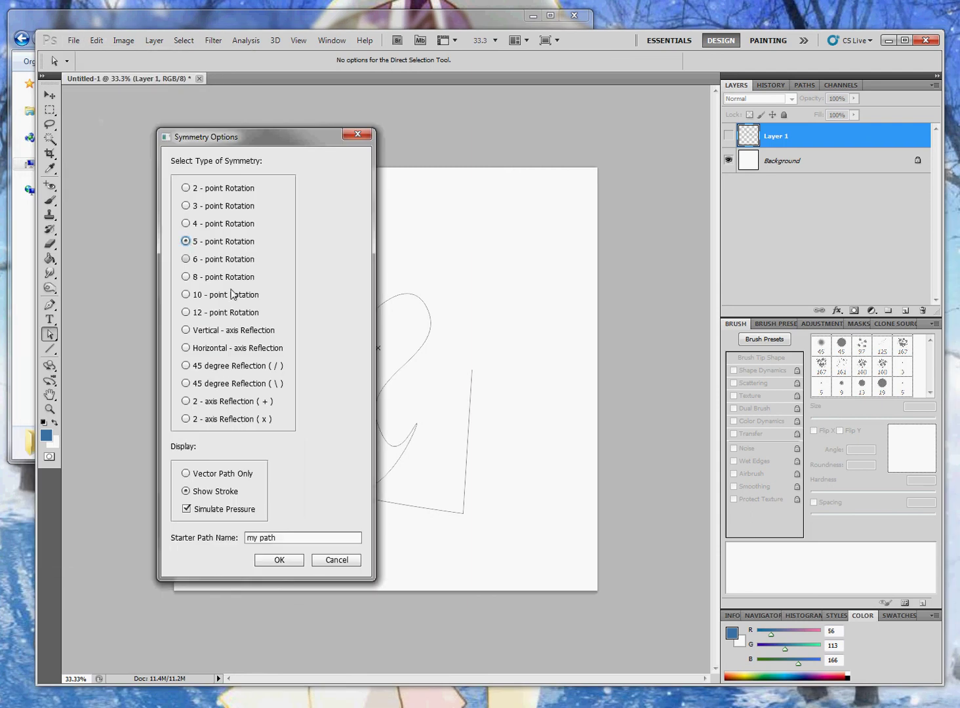
{"action": "left_click", "coordinate": [279, 560]}
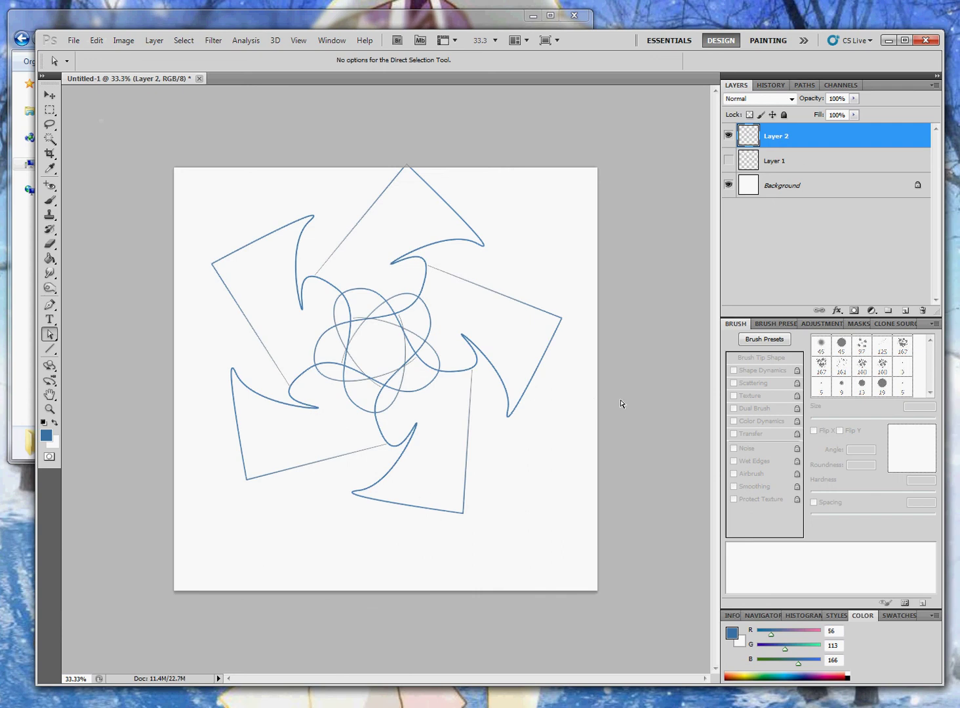
Clear the layer selection, then deselect symmetry script result 2 in the Paths panel.
{"action": "left_click", "coordinate": [754, 273]}
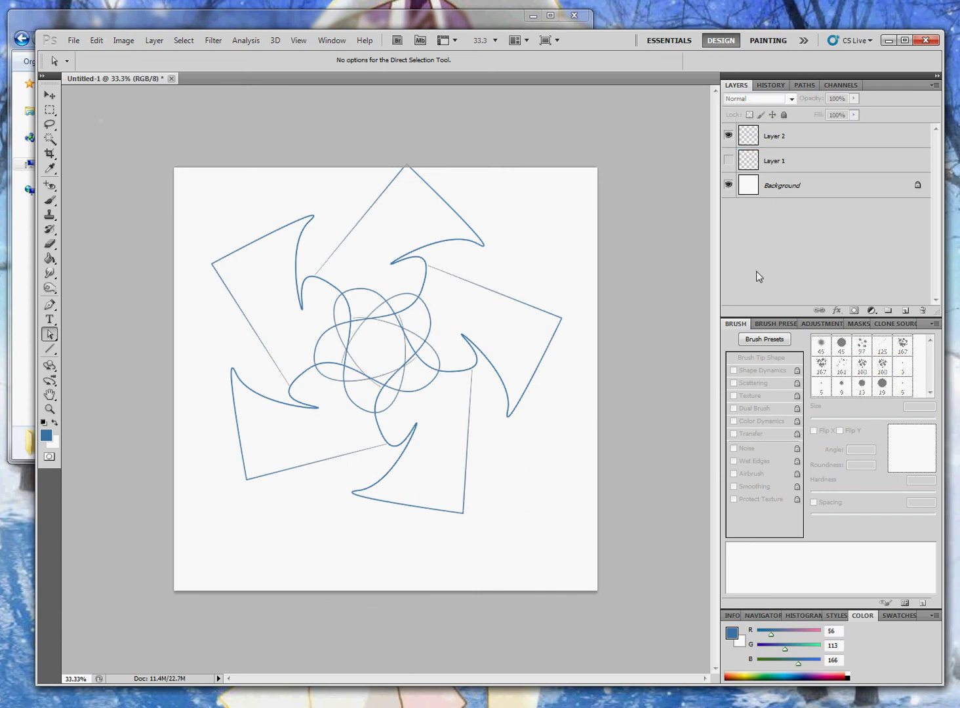
{"action": "left_click", "coordinate": [806, 85]}
{"action": "left_click", "coordinate": [768, 216]}
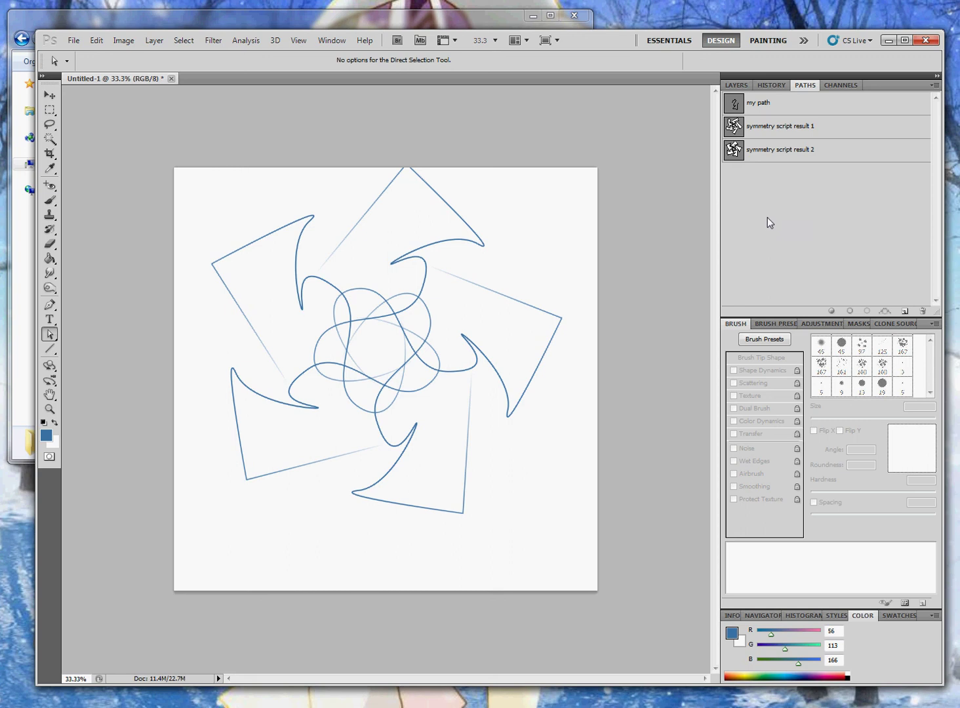